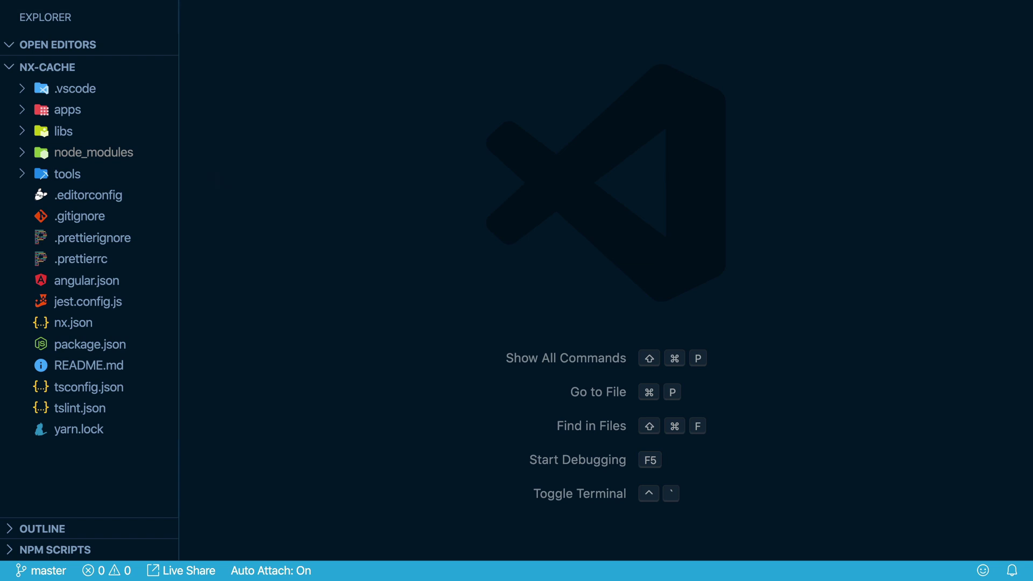
- Draft an nx run my-app command in the integrated terminal, trying build, lint, then test
{"action": "key", "text": "ctrl+grave"}
{"action": "type", "text": "nx run my"}
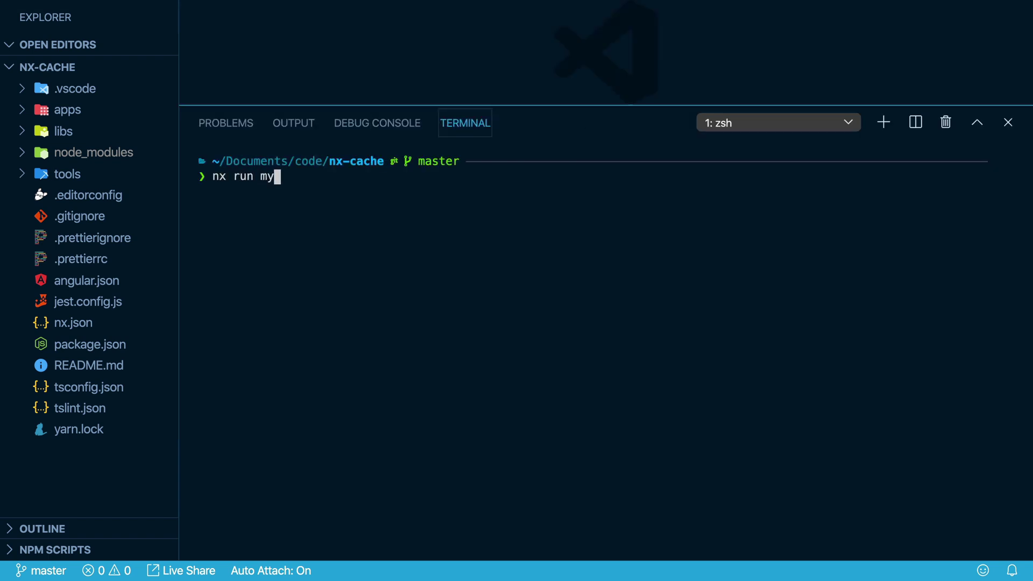
{"action": "type", "text": "-app:build"}
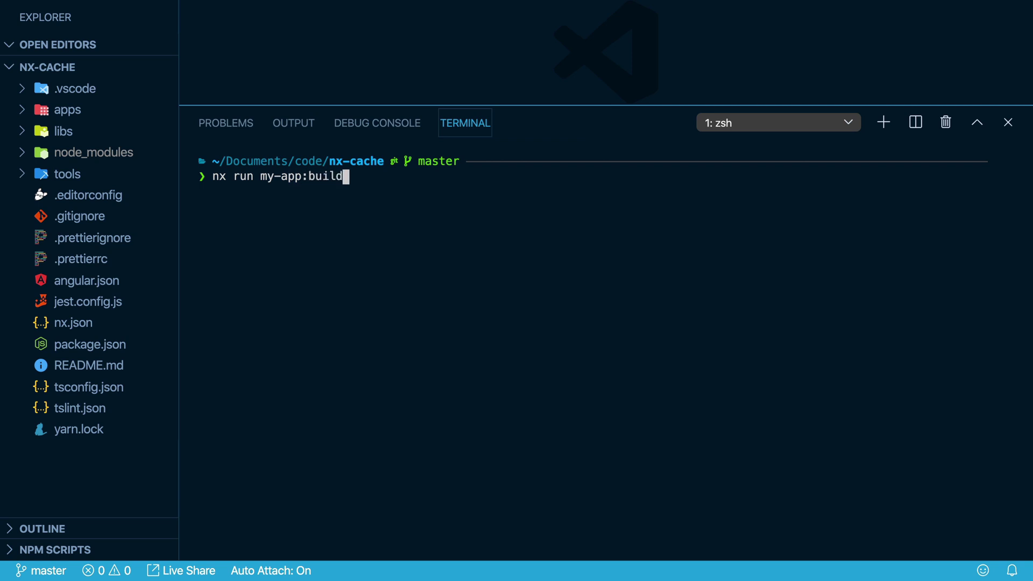
{"action": "key", "text": "BackSpace"}
{"action": "key", "text": "BackSpace"}
{"action": "key", "text": "BackSpace"}
{"action": "key", "text": "BackSpace"}
{"action": "key", "text": "BackSpace"}
{"action": "type", "text": "lint"}
{"action": "key", "text": "BackSpace"}
{"action": "key", "text": "BackSpace"}
{"action": "key", "text": "BackSpace"}
{"action": "key", "text": "BackSpace"}
{"action": "type", "text": "test"}
- In nx.json, add a tasksRunnerOptions block with a default entry after the projects block
{"action": "key", "text": "ctrl+grave"}
{"action": "left_click", "coordinate": [65, 323]}
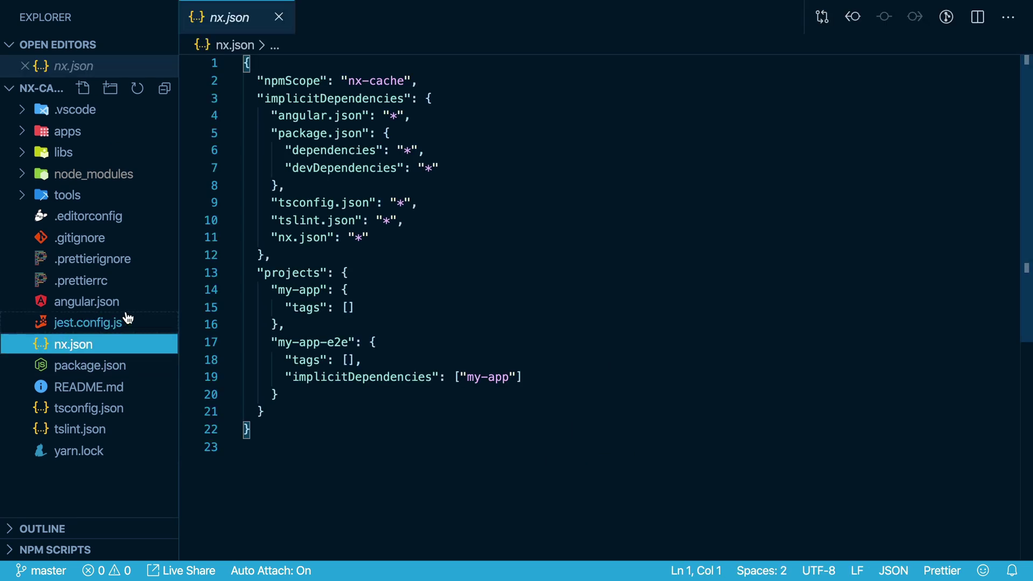
{"action": "left_click", "coordinate": [286, 429]}
{"action": "type", "text": ","}
{"action": "key", "text": "Return"}
{"action": "type", "text": "\""}
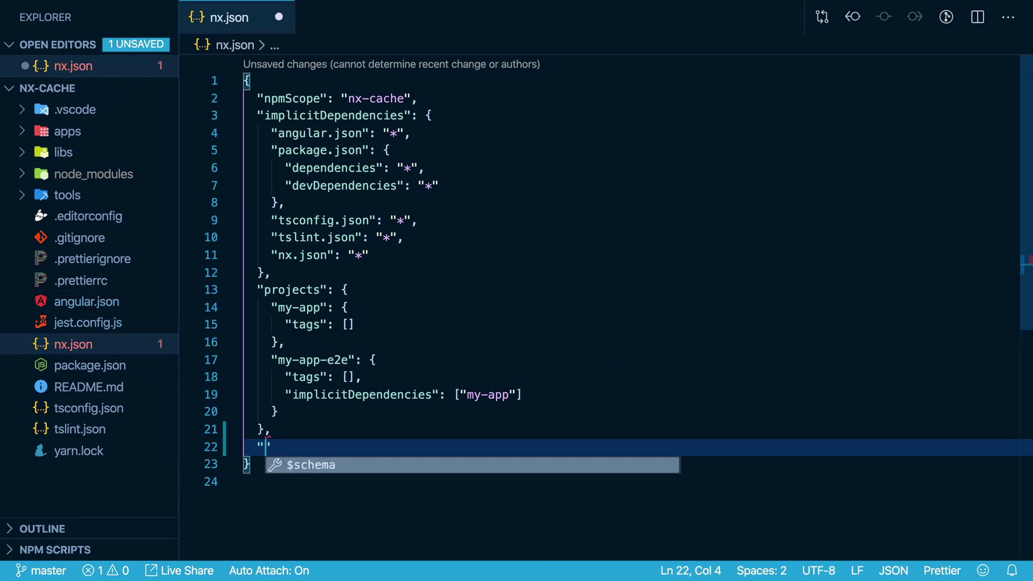
{"action": "type", "text": "tasksRunnerOpti"}
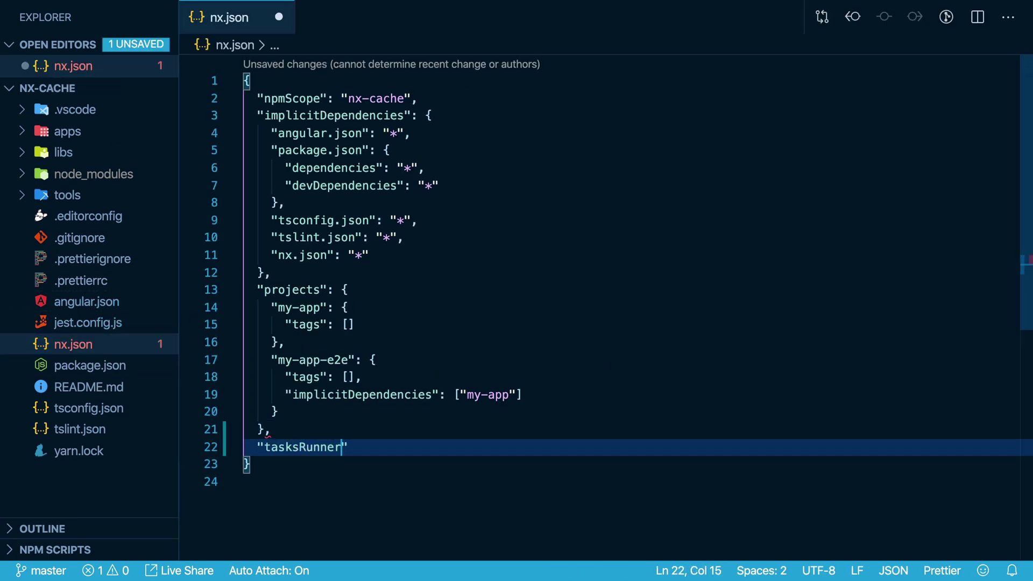
{"action": "type", "text": "ons\": {"}
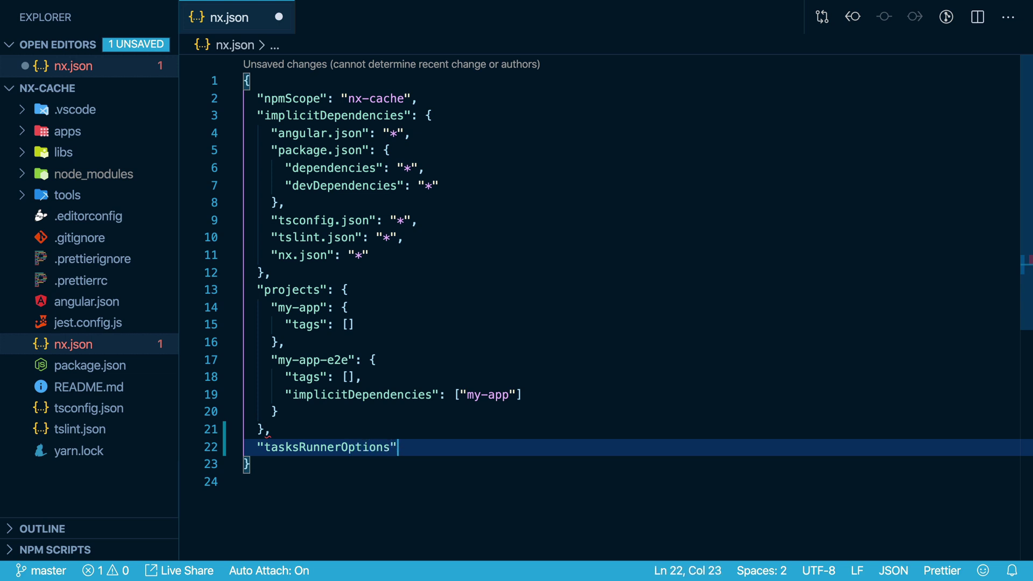
{"action": "key", "text": "Return"}
{"action": "type", "text": "\""}
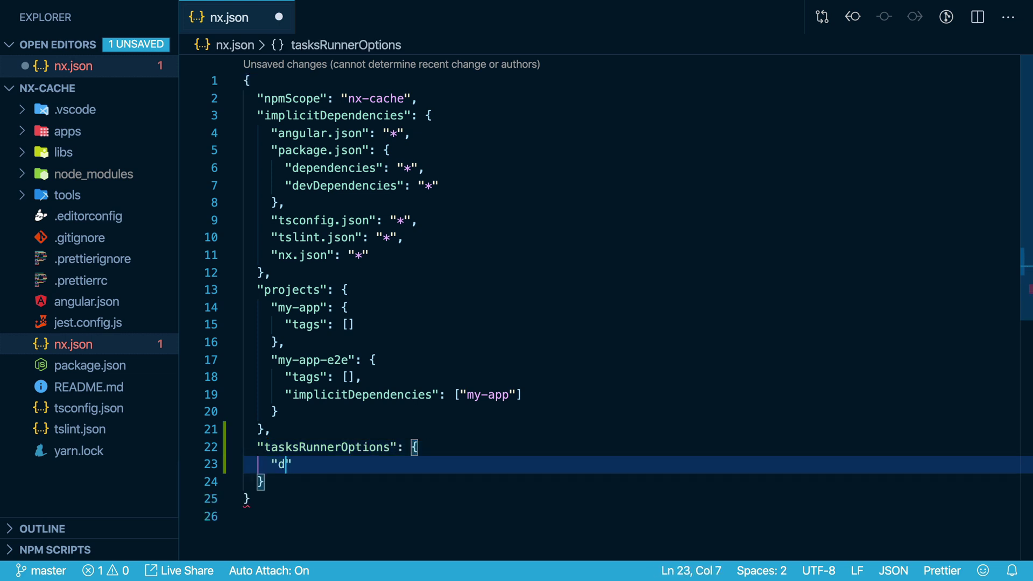
{"action": "type", "text": "default\": {"}
- Set the runner to tasks-runner-v2 with cacheableOperations build, test and lint, and save
{"action": "key", "text": "Return"}
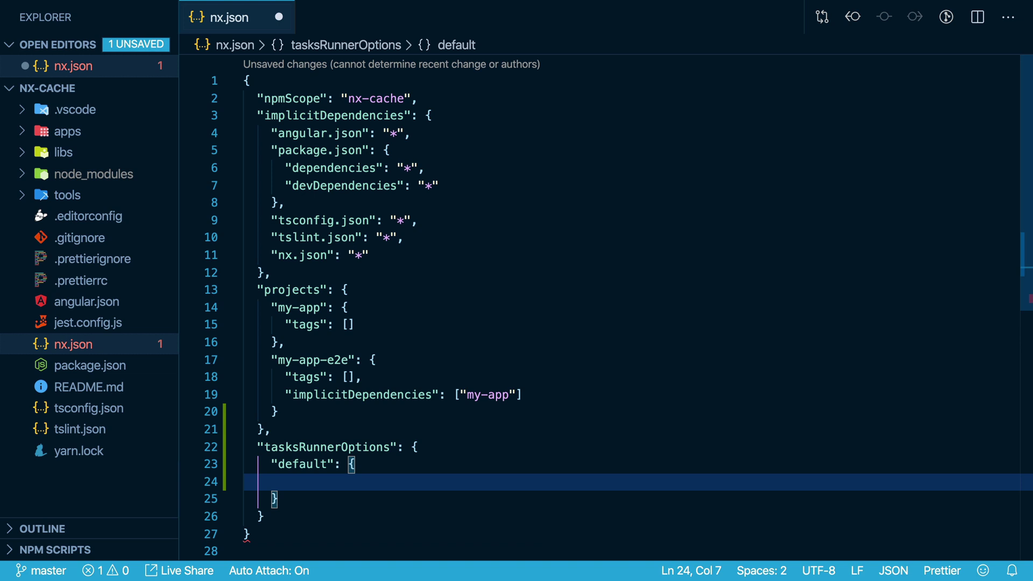
{"action": "type", "text": "\"runner\": "}
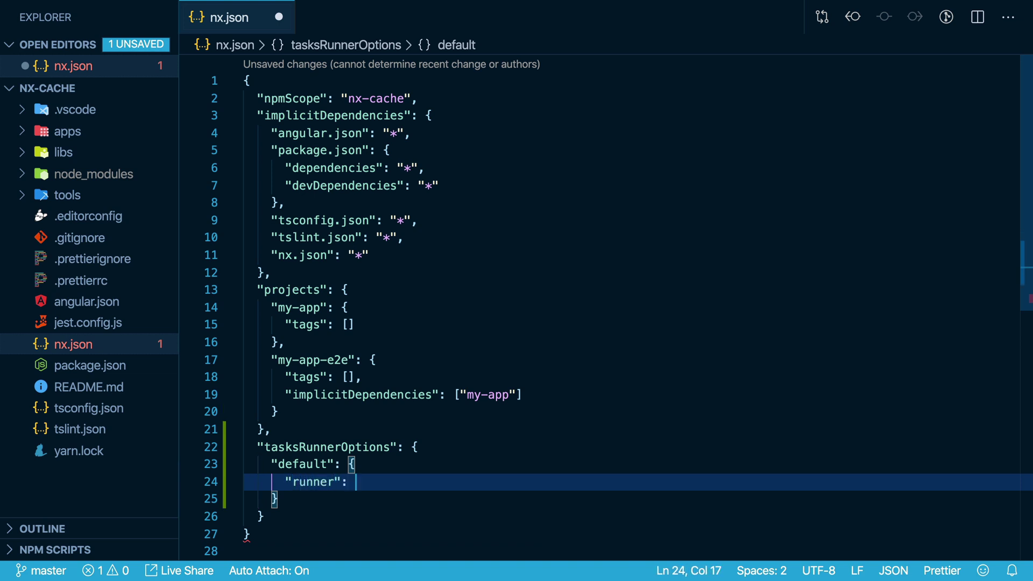
{"action": "type", "text": "\"@nrwl/workspace/src/tasks-runner/tasks-runner-v2"}
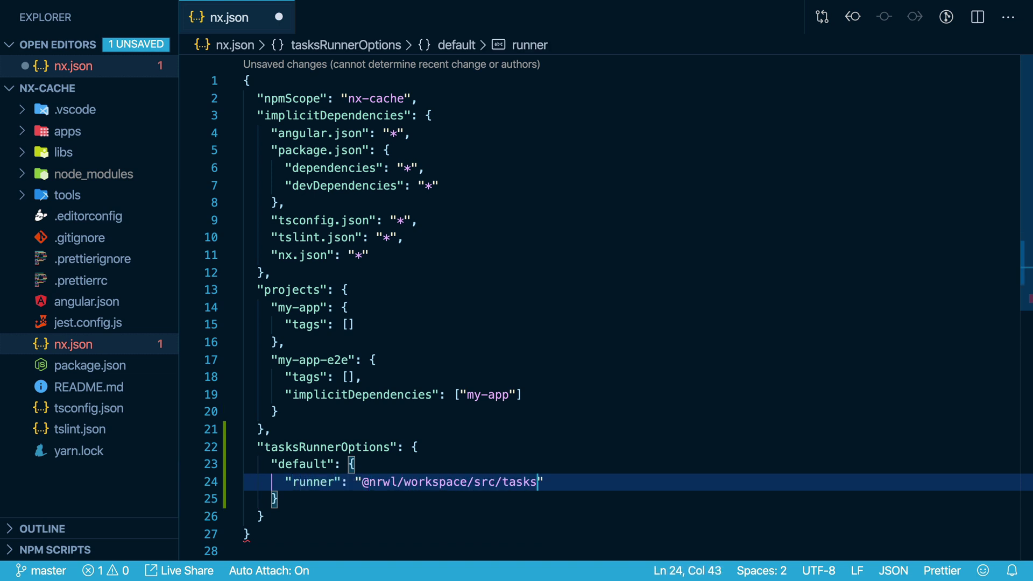
{"action": "type", "text": "\","}
{"action": "key", "text": "Return"}
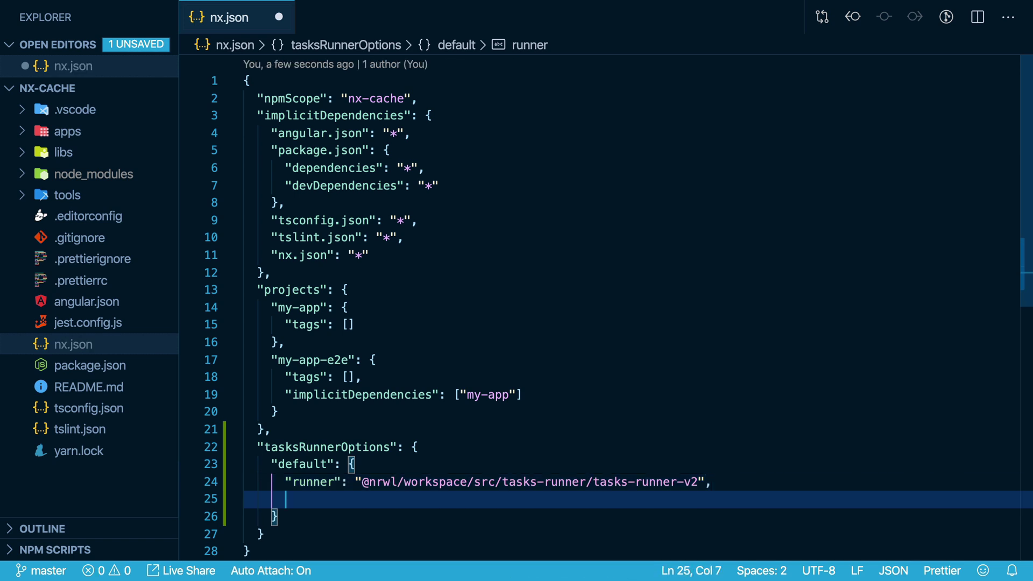
{"action": "type", "text": "\"options\": {"}
{"action": "key", "text": "Return"}
{"action": "type", "text": "\""}
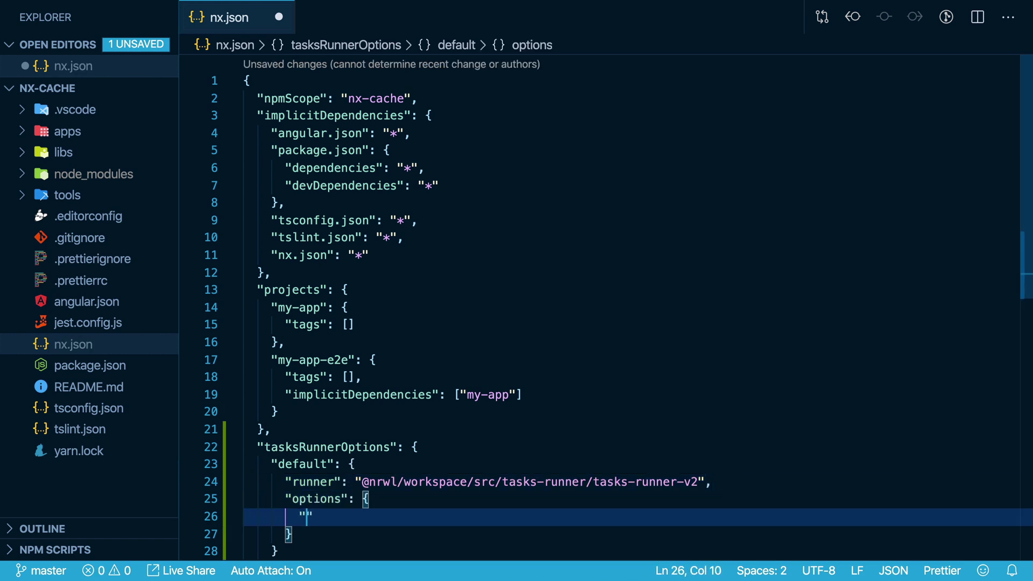
{"action": "type", "text": "cacheableOperatio"}
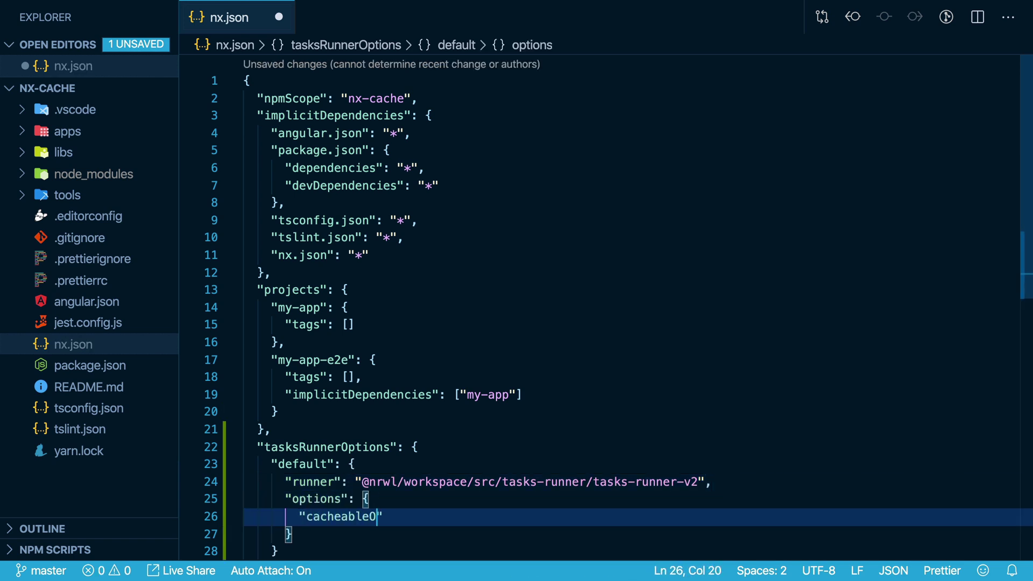
{"action": "type", "text": "ns\": [\"build\","}
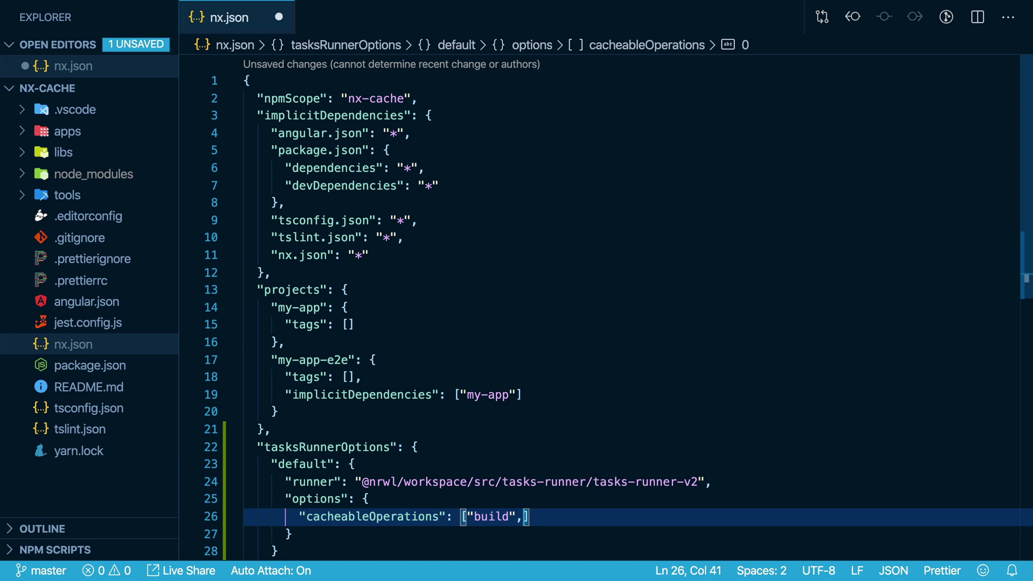
{"action": "type", "text": " \"test\""}
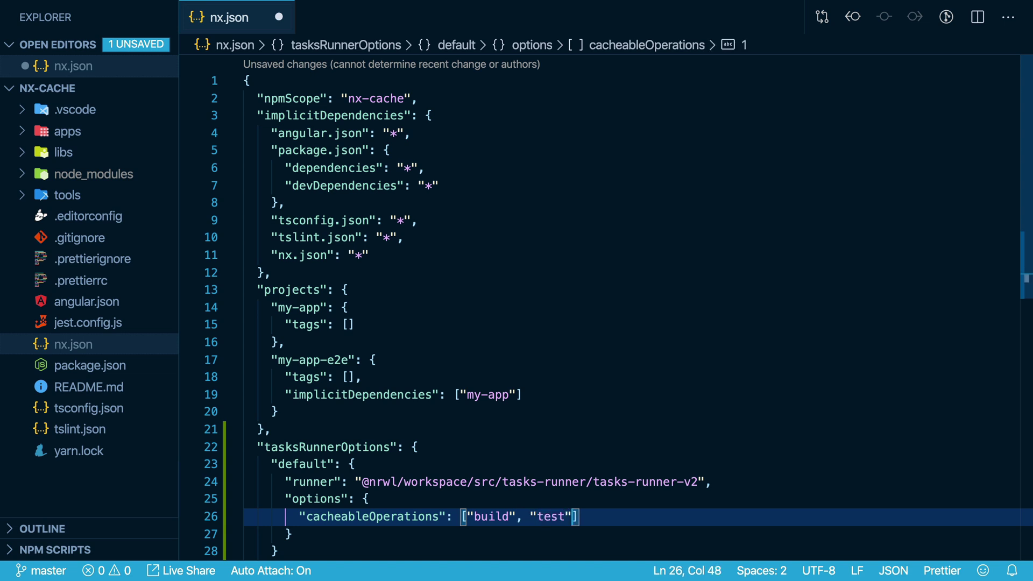
{"action": "type", "text": ", \"lint"}
{"action": "key", "text": "ctrl+s"}
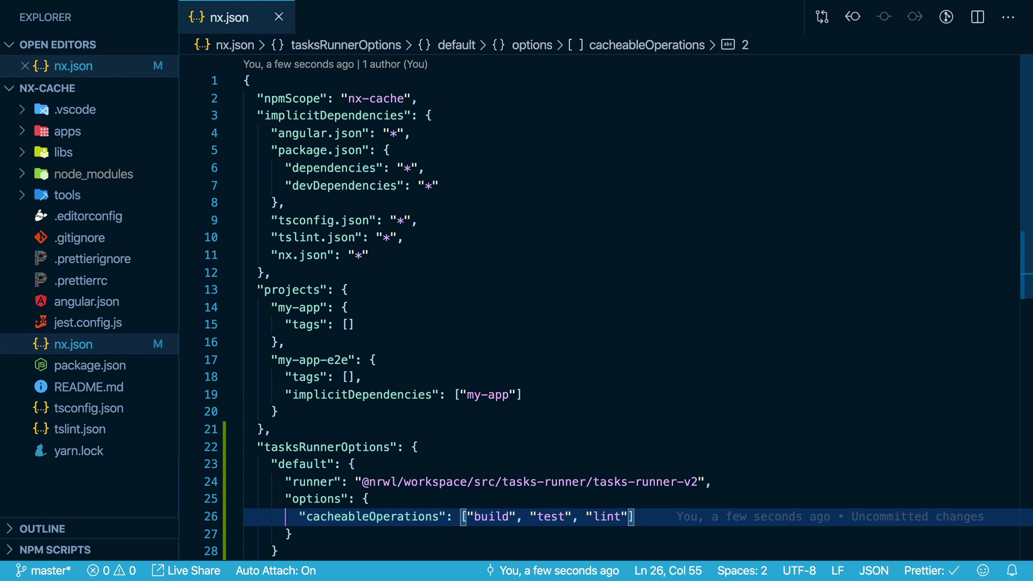
- Run nx run my-app:test twice in the terminal, getting Cached Output on the second run
{"action": "key", "text": "ctrl+grave"}
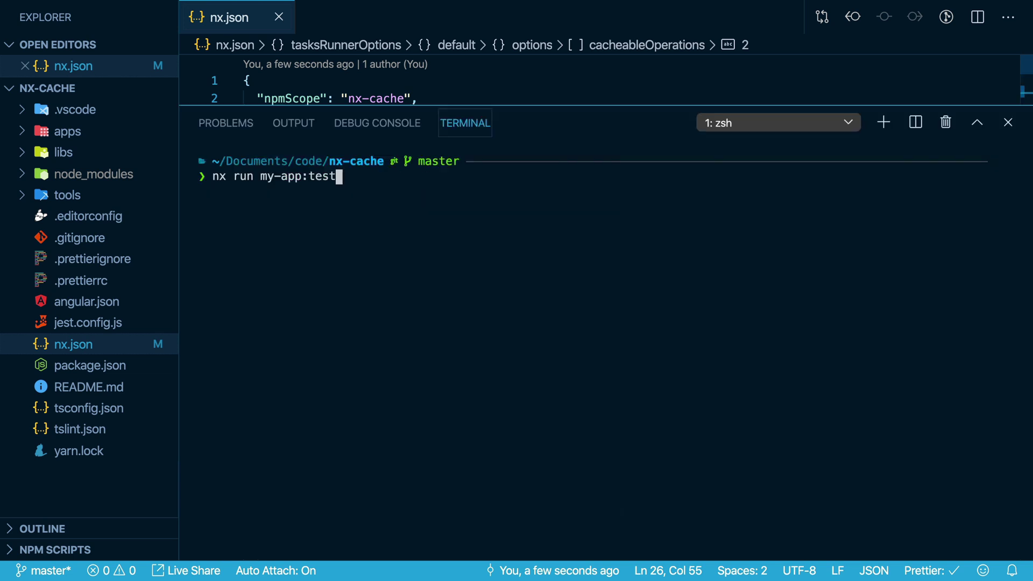
{"action": "key", "text": "Return"}
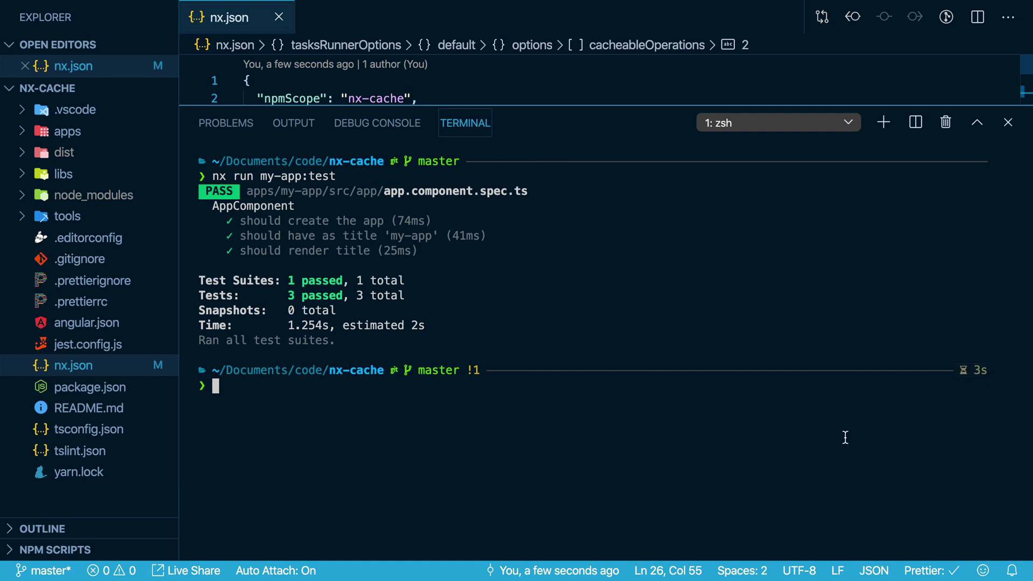
{"action": "key", "text": "Up"}
{"action": "key", "text": "Return"}
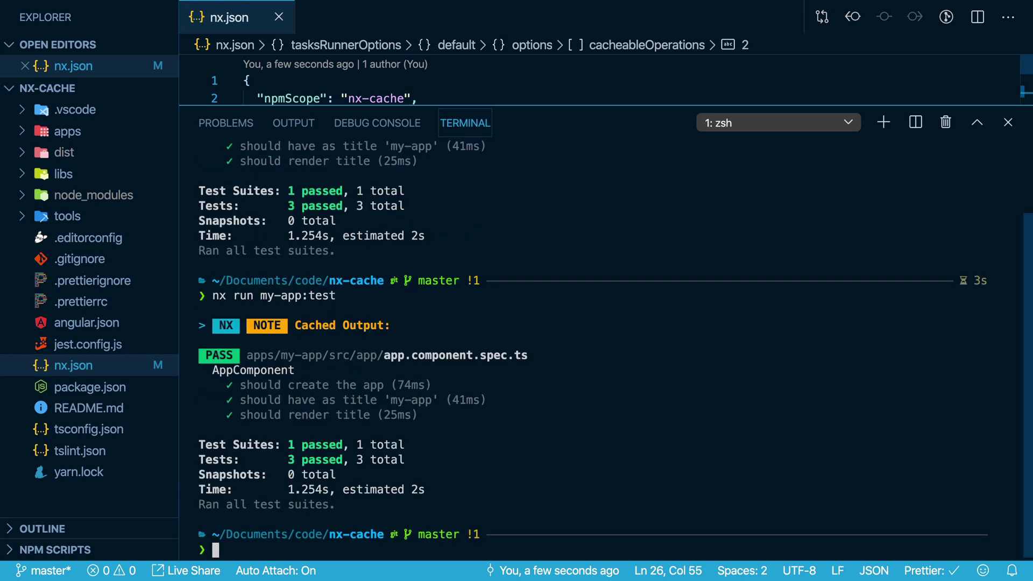
- Run nx run my-app:build, check its build duration, then rerun it for cached output
{"action": "type", "text": "nx run my-app:build"}
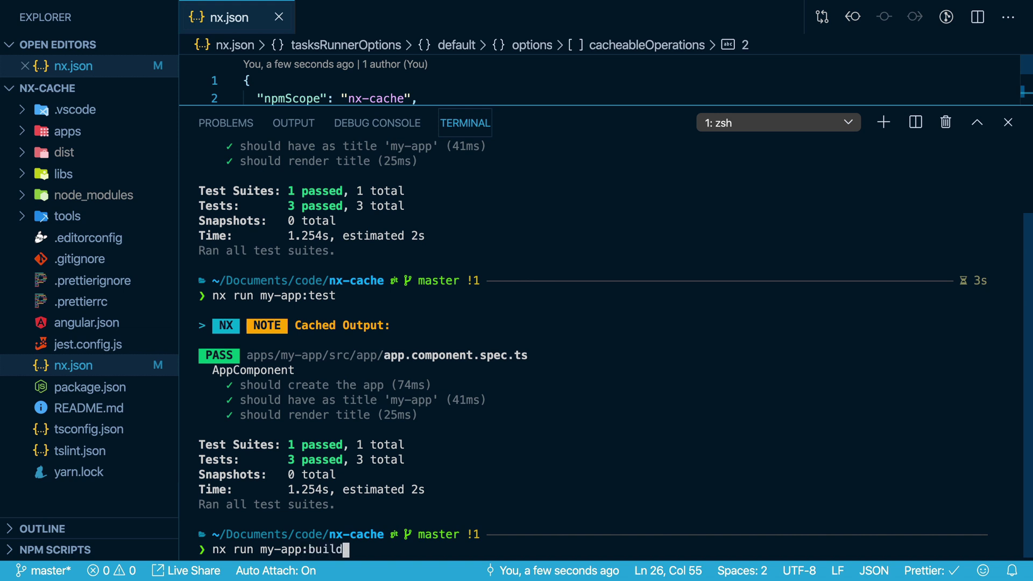
{"action": "key", "text": "Return"}
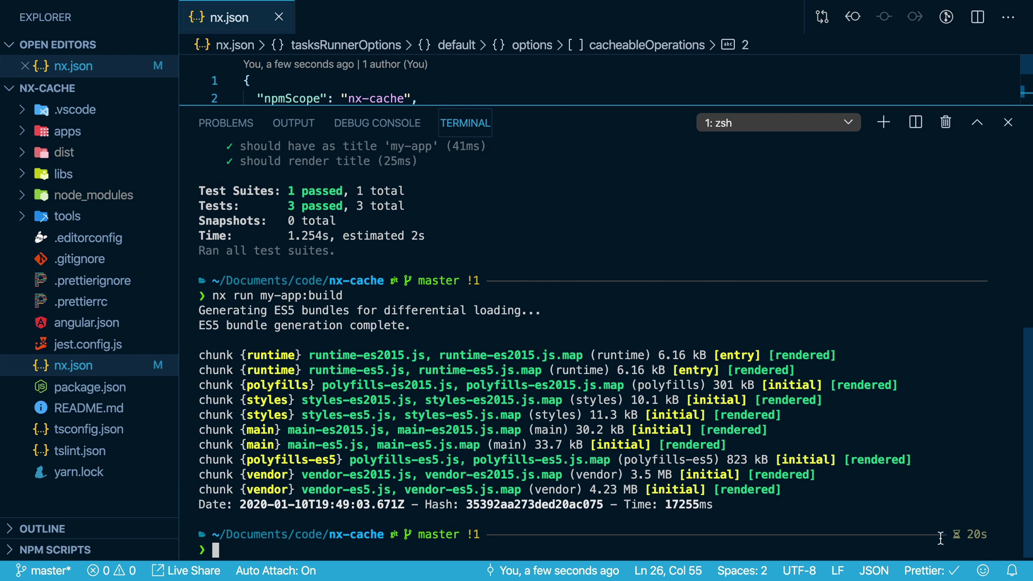
{"action": "left_click_drag", "start_coordinate": [948, 536], "coordinate": [985, 532]}
{"action": "left_click", "coordinate": [987, 533]}
{"action": "key", "text": "Up"}
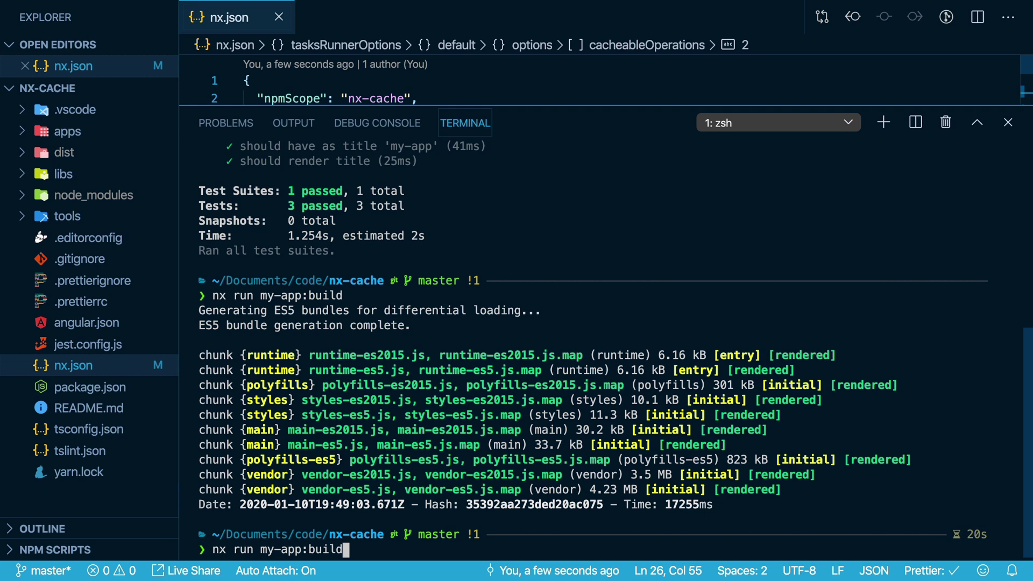
{"action": "key", "text": "Return"}
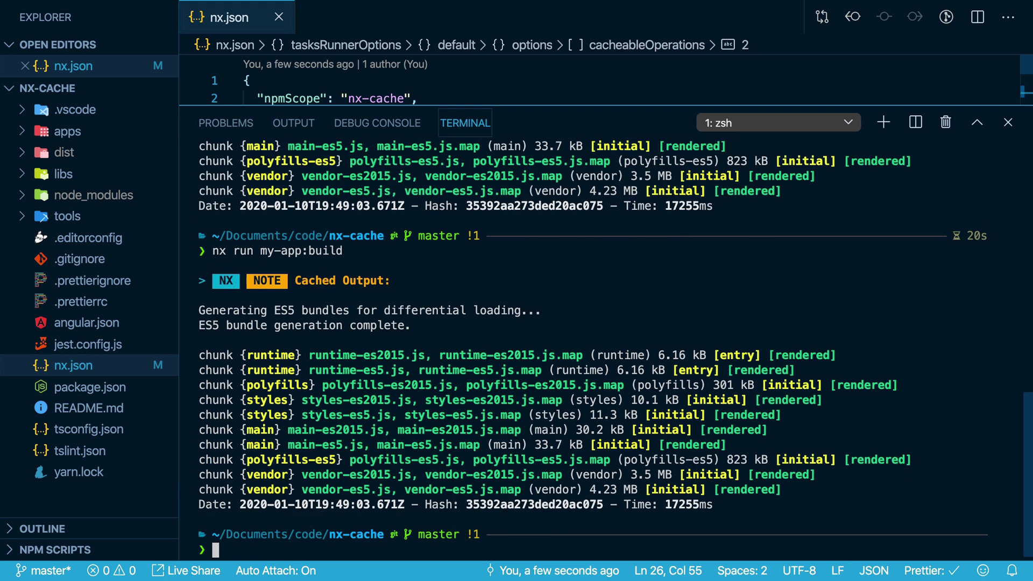
{"action": "left_click", "coordinate": [75, 157]}
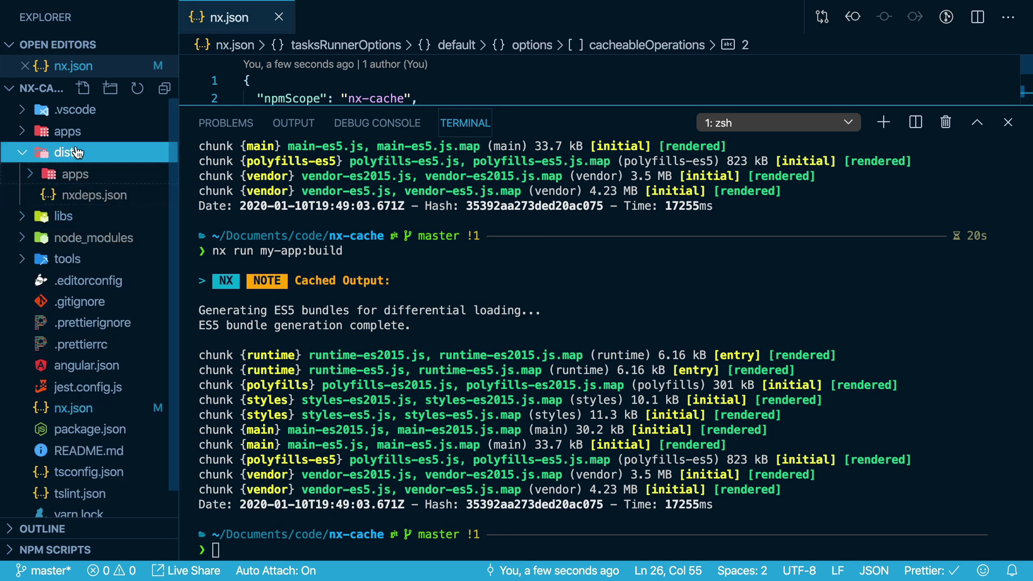
{"action": "right_click", "coordinate": [76, 153]}
{"action": "left_click", "coordinate": [128, 359]}
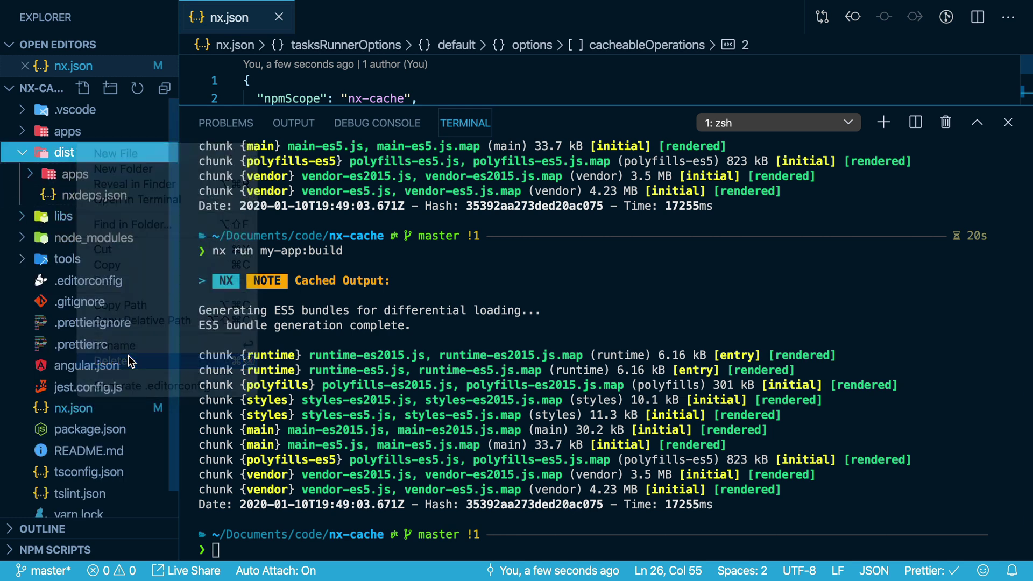
{"action": "key", "text": "Return"}
{"action": "key", "text": "Up"}
{"action": "key", "text": "Return"}
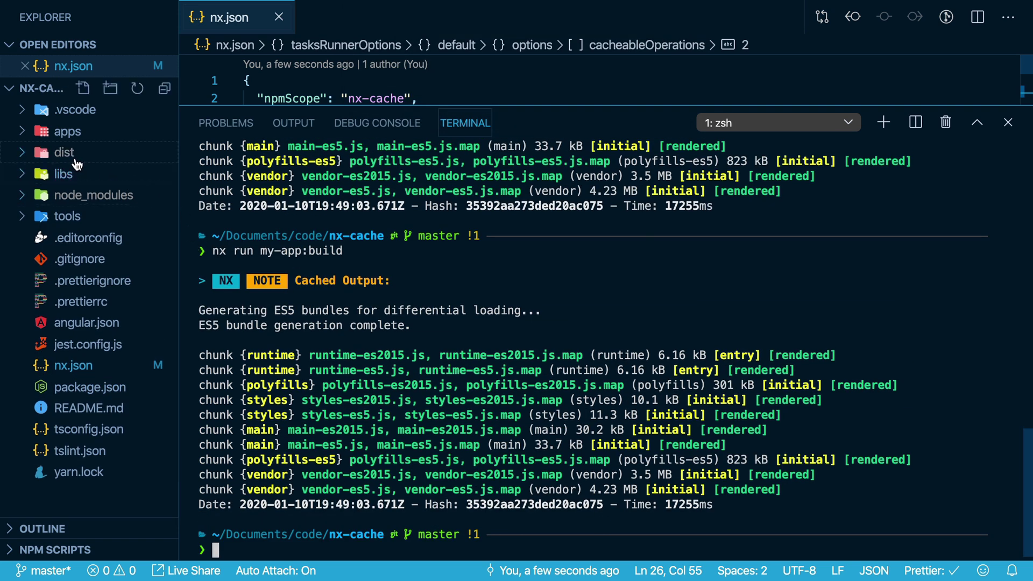
{"action": "left_click", "coordinate": [75, 156]}
{"action": "left_click", "coordinate": [76, 174]}
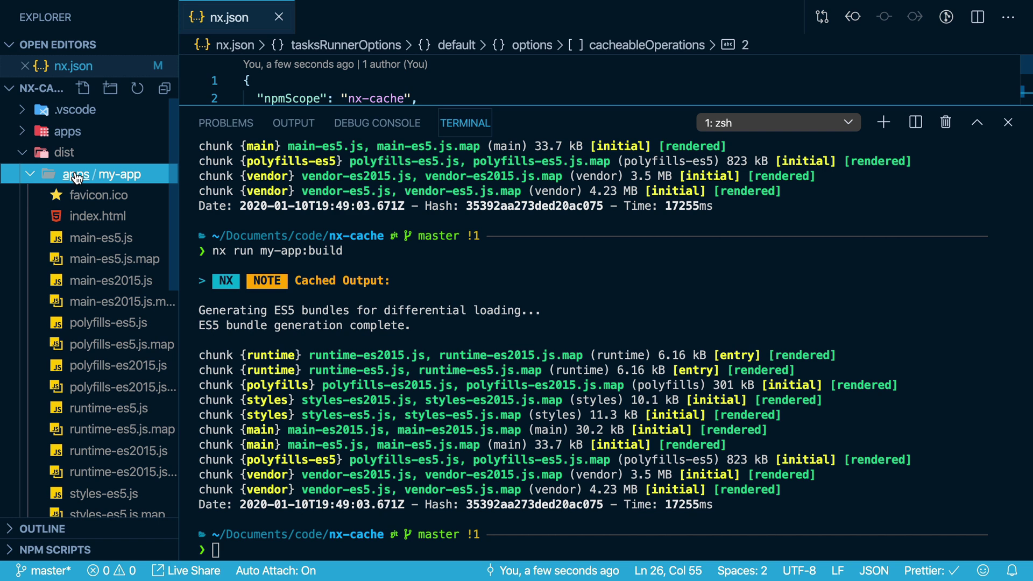
{"action": "left_click", "coordinate": [76, 154]}
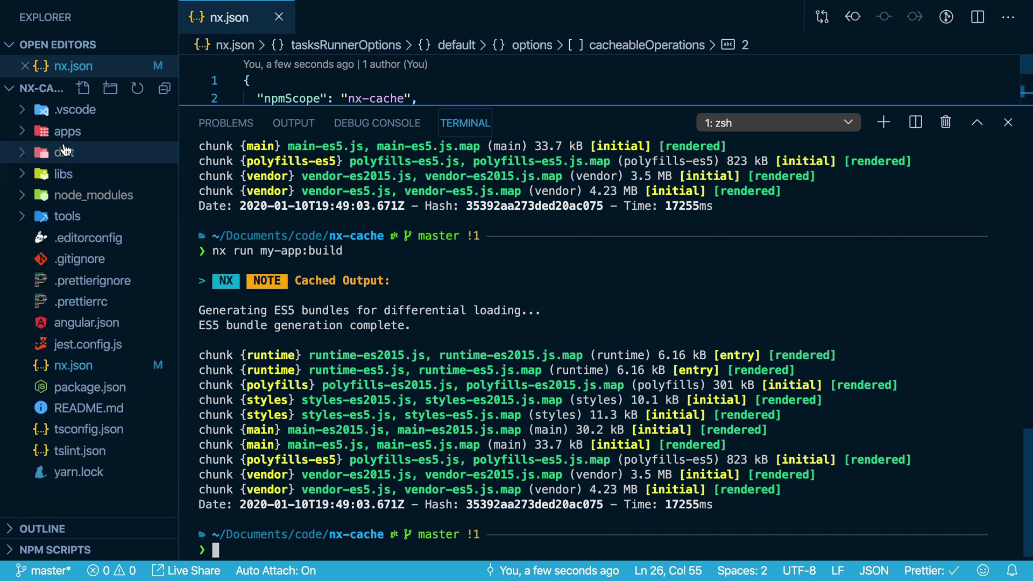
- Add a 'Hi!' line after the body tag in apps/my-app/src/index.html and save it
{"action": "left_click", "coordinate": [67, 131]}
{"action": "left_click", "coordinate": [84, 153]}
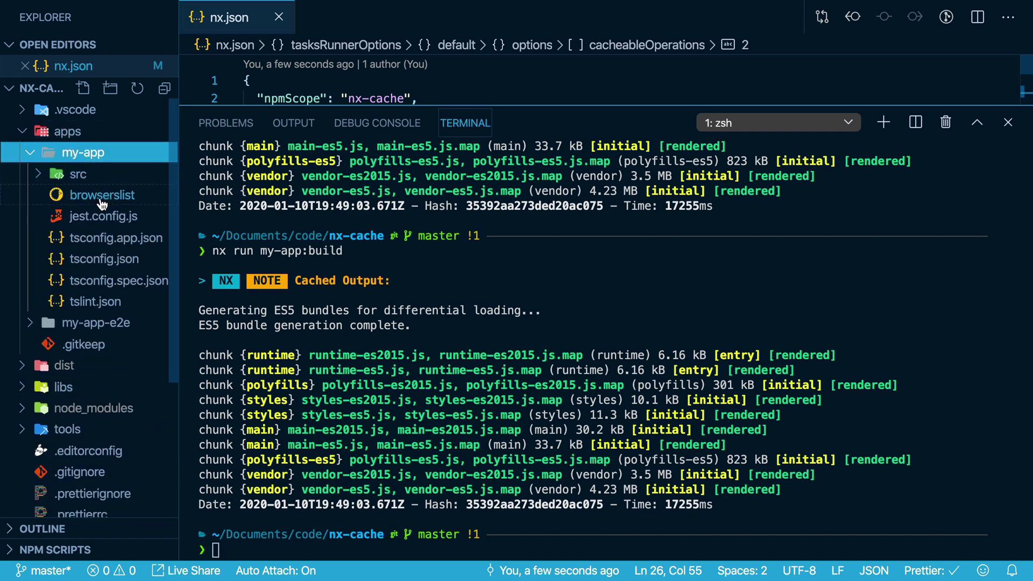
{"action": "left_click", "coordinate": [78, 174]}
{"action": "left_click", "coordinate": [115, 279]}
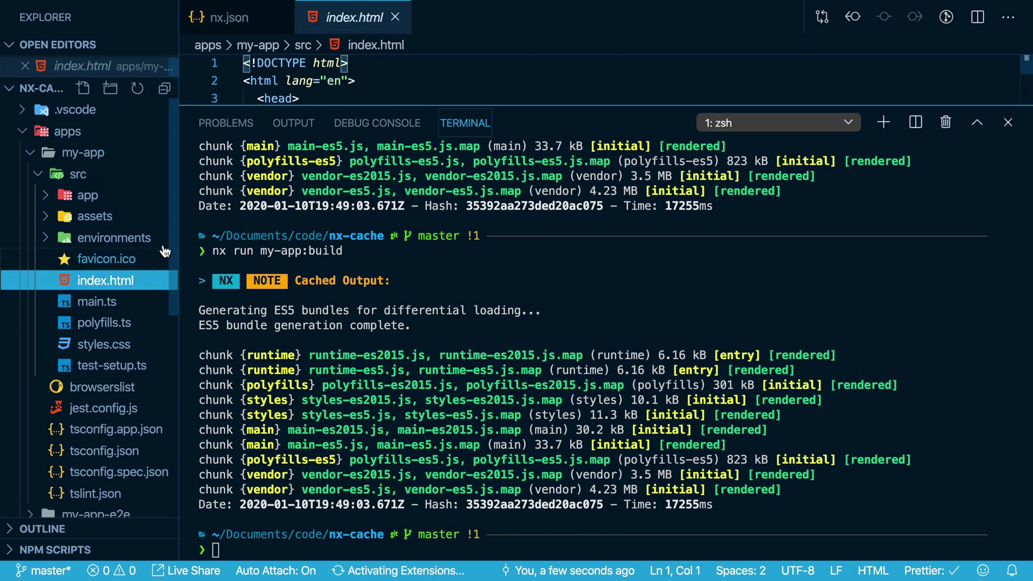
{"action": "key", "text": "super+j"}
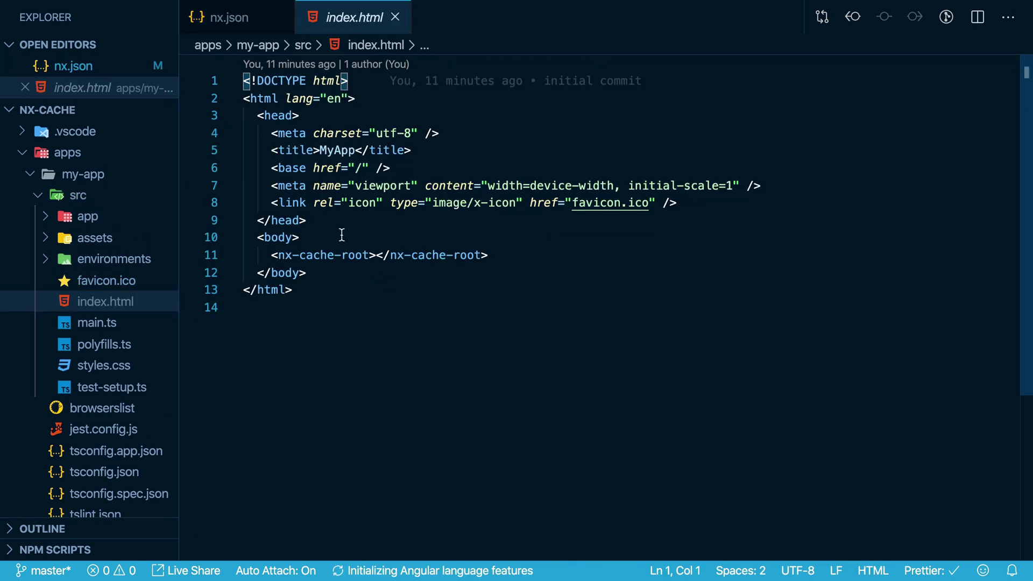
{"action": "left_click", "coordinate": [342, 235]}
{"action": "key", "text": "Return"}
{"action": "type", "text": "Hi"}
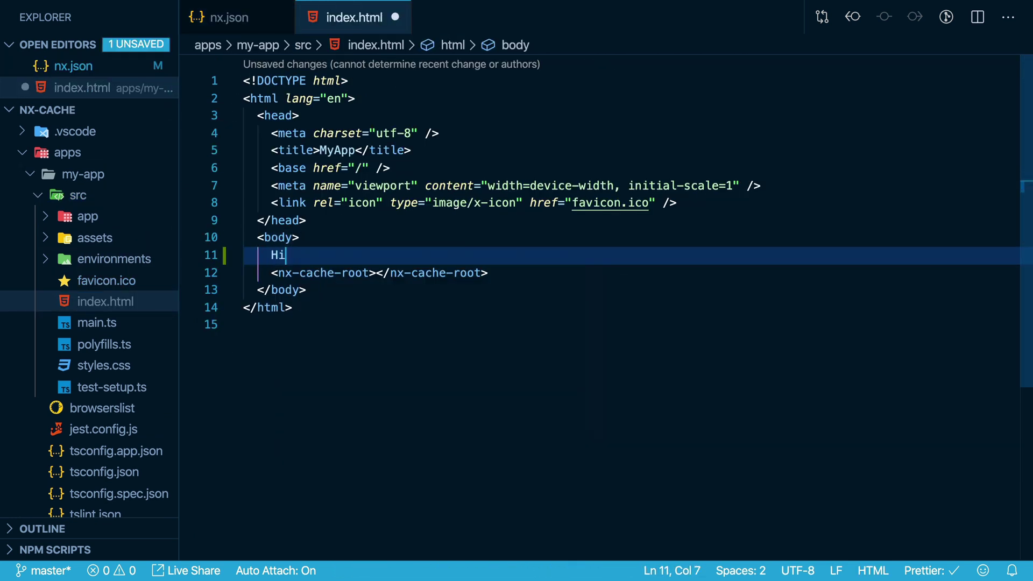
{"action": "type", "text": "!"}
{"action": "key", "text": "super+s"}
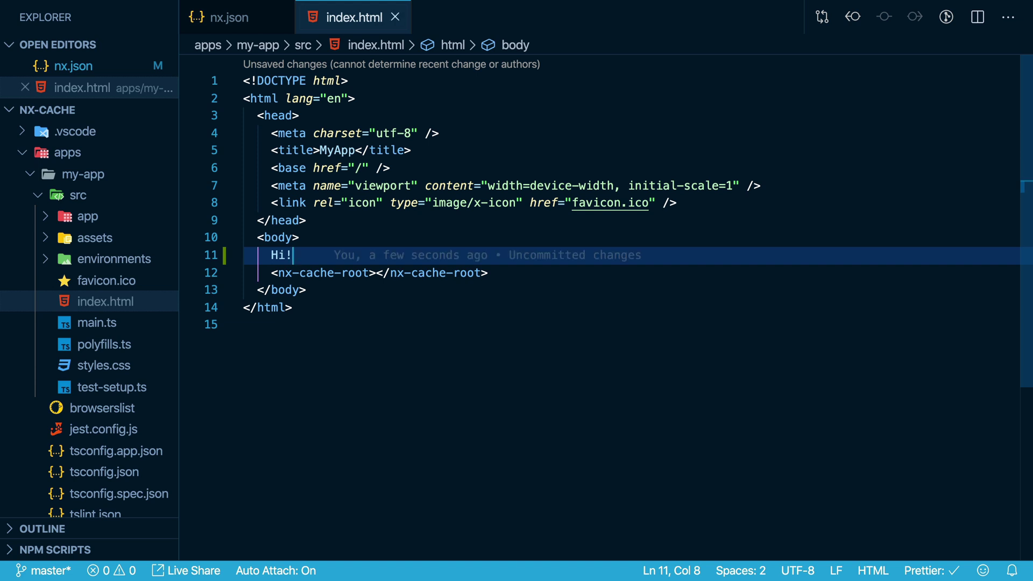
- Rerun the my-app build in the terminal
{"action": "key", "text": "super+j"}
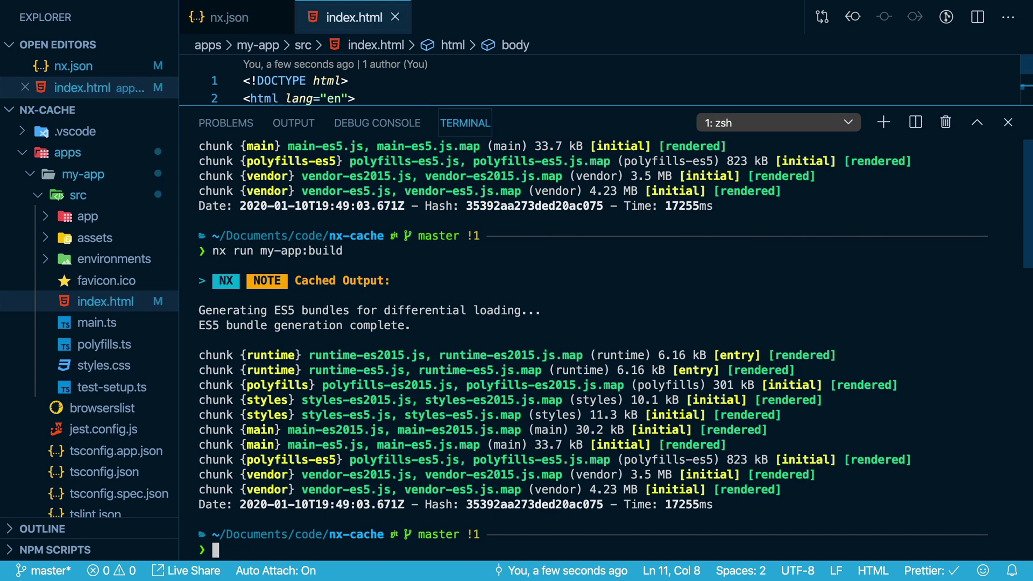
{"action": "key", "text": "Up"}
{"action": "key", "text": "Return"}
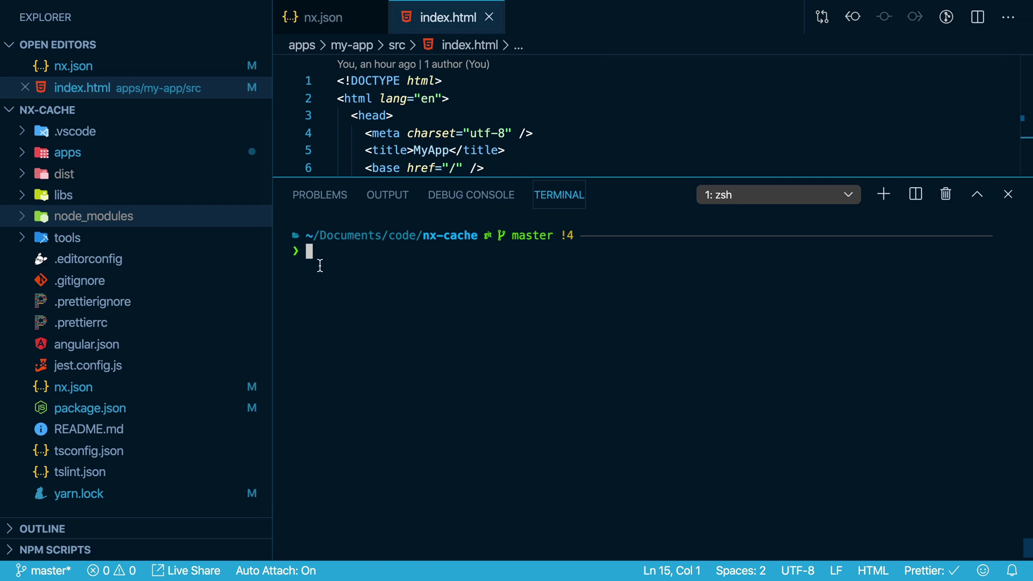
- Delete the nx cache folder under node_modules/.cache
{"action": "left_click", "coordinate": [92, 215]}
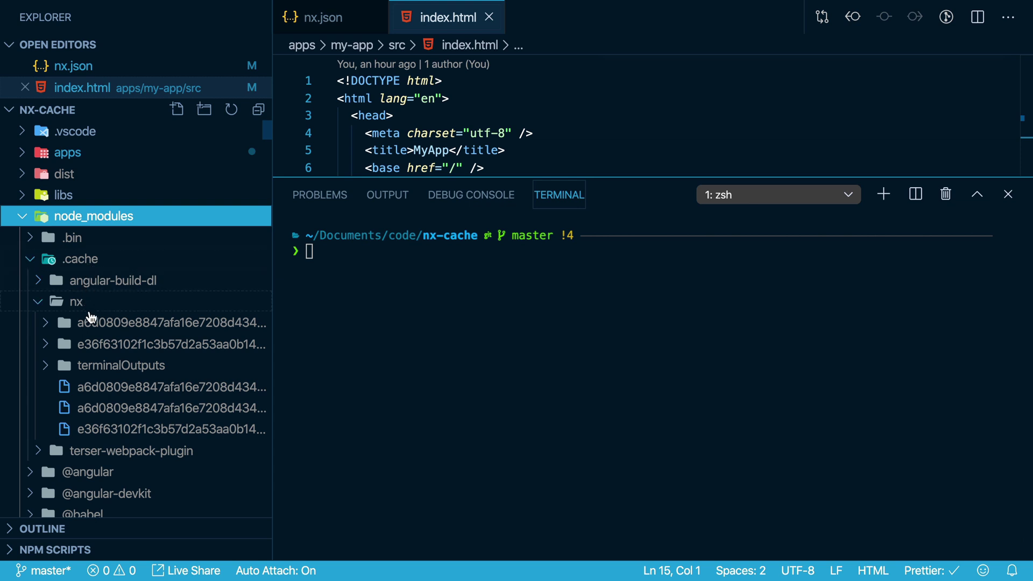
{"action": "left_click", "coordinate": [355, 264]}
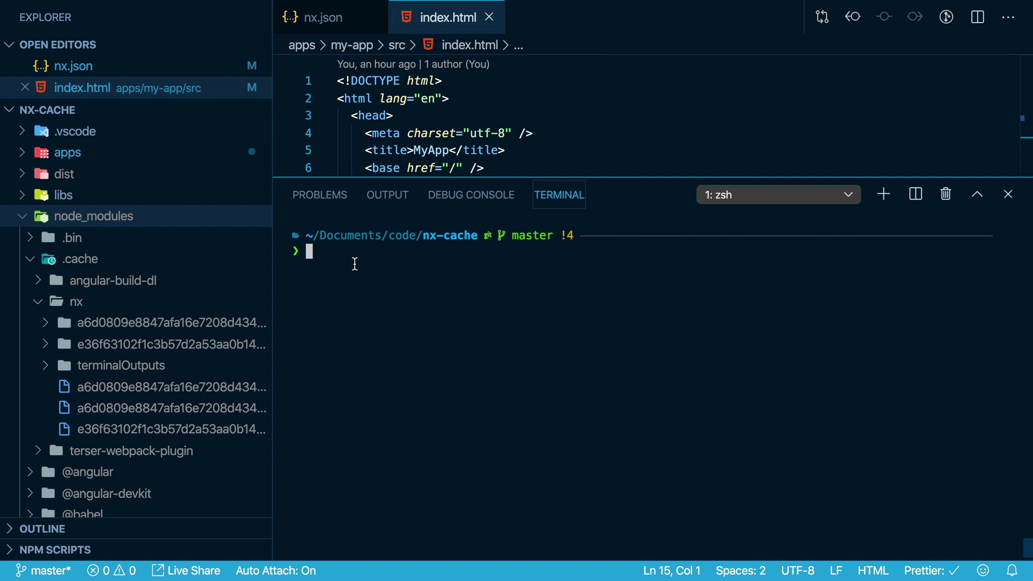
{"action": "right_click", "coordinate": [64, 301]}
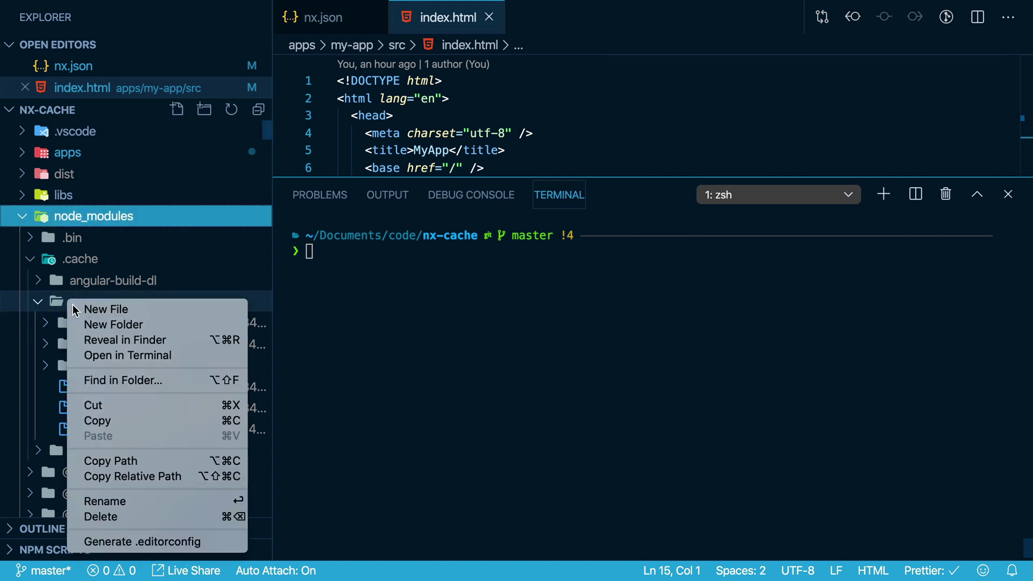
{"action": "left_click", "coordinate": [161, 517]}
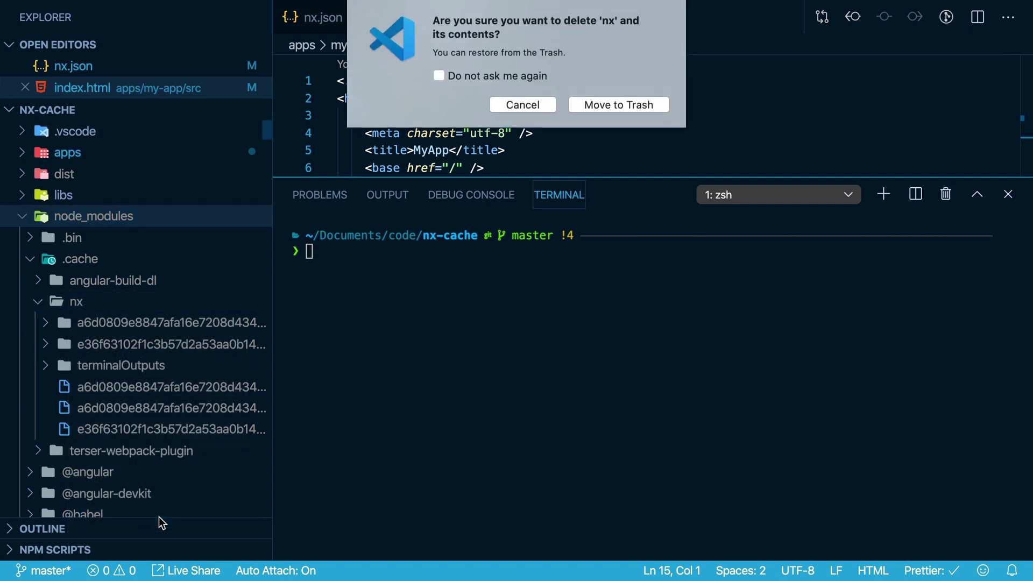
{"action": "key", "text": "Escape"}
- Move the dist build output folder to the trash
{"action": "right_click", "coordinate": [85, 174]}
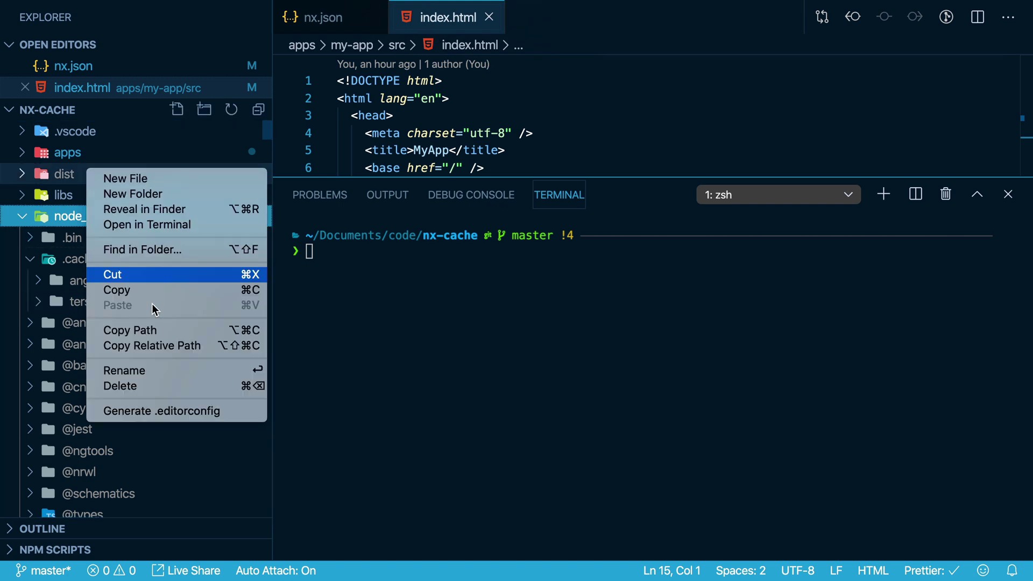
{"action": "left_click", "coordinate": [165, 396]}
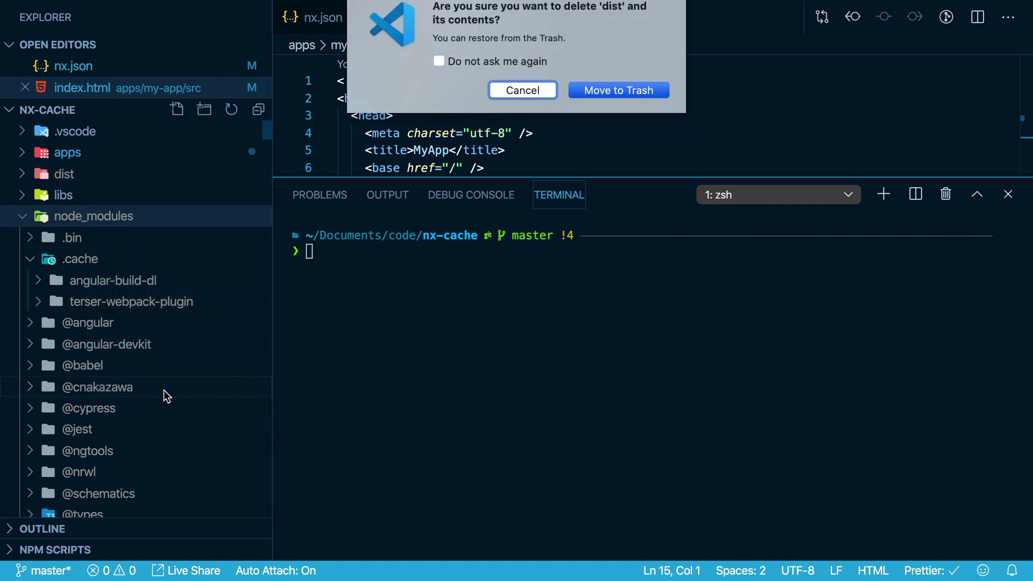
{"action": "key", "text": "Return"}
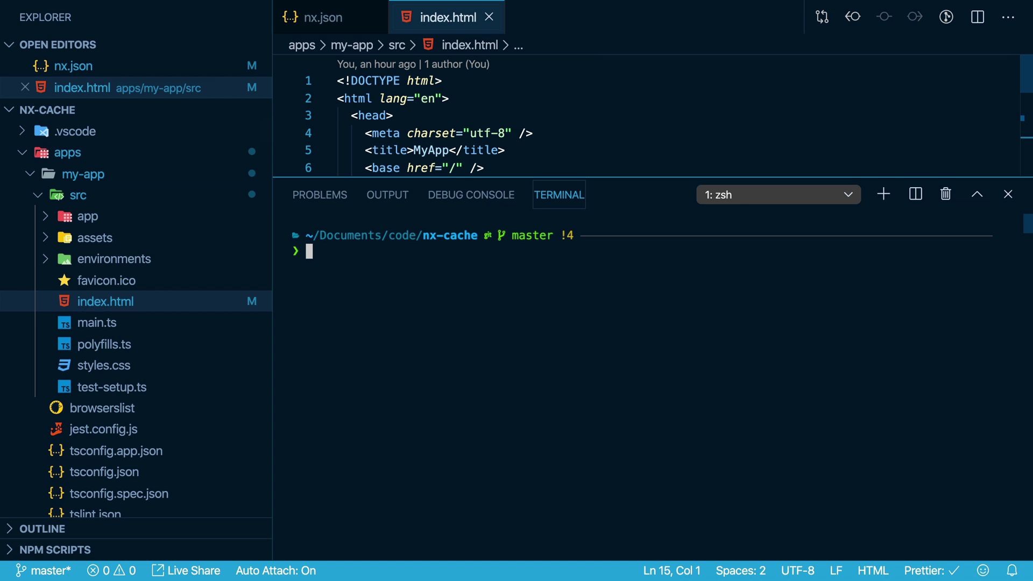
- Run 'nx build my-app --prod' in the terminal
{"action": "type", "text": "nx build my-ap"}
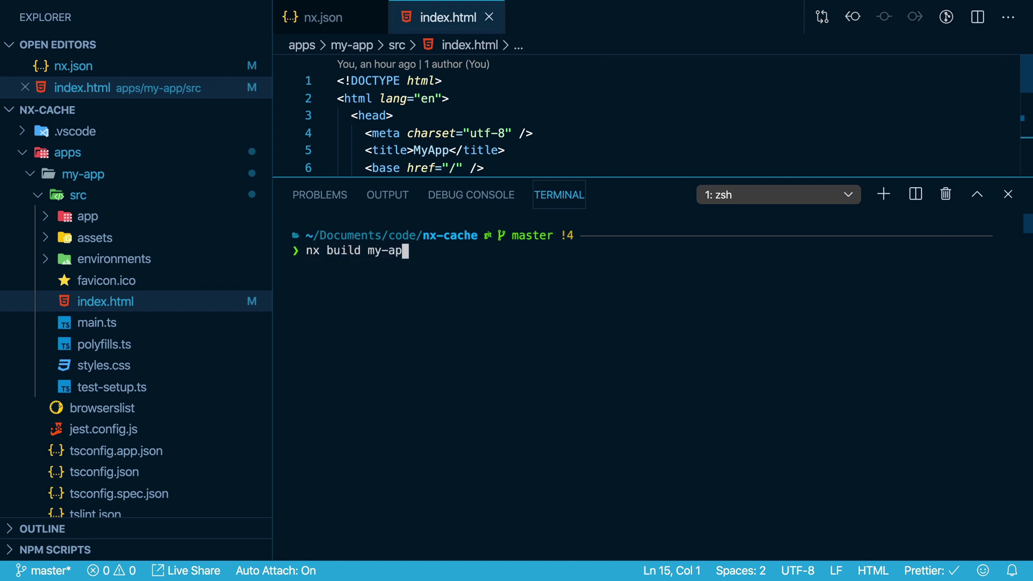
{"action": "type", "text": "p --prod"}
{"action": "key", "text": "Return"}
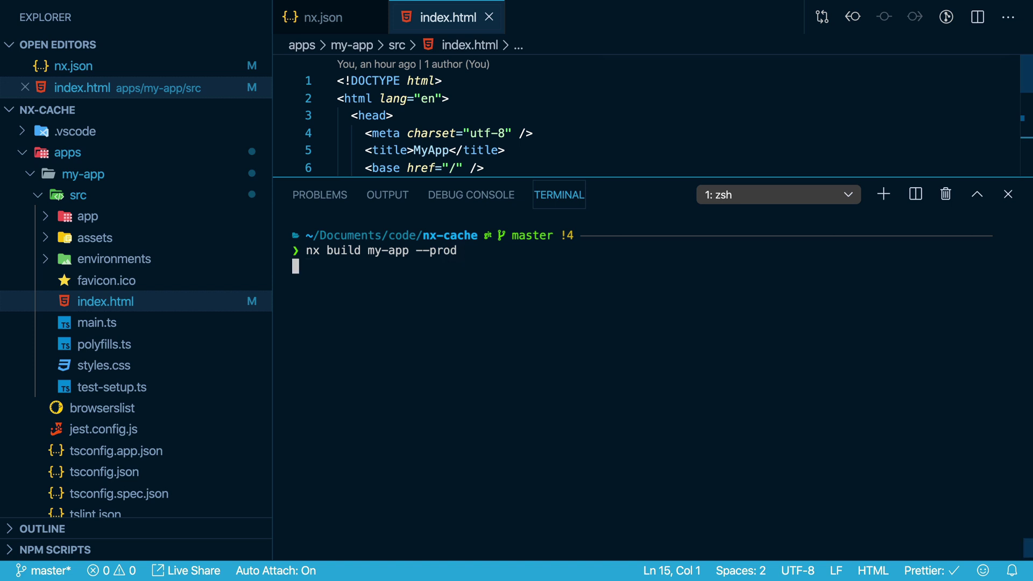